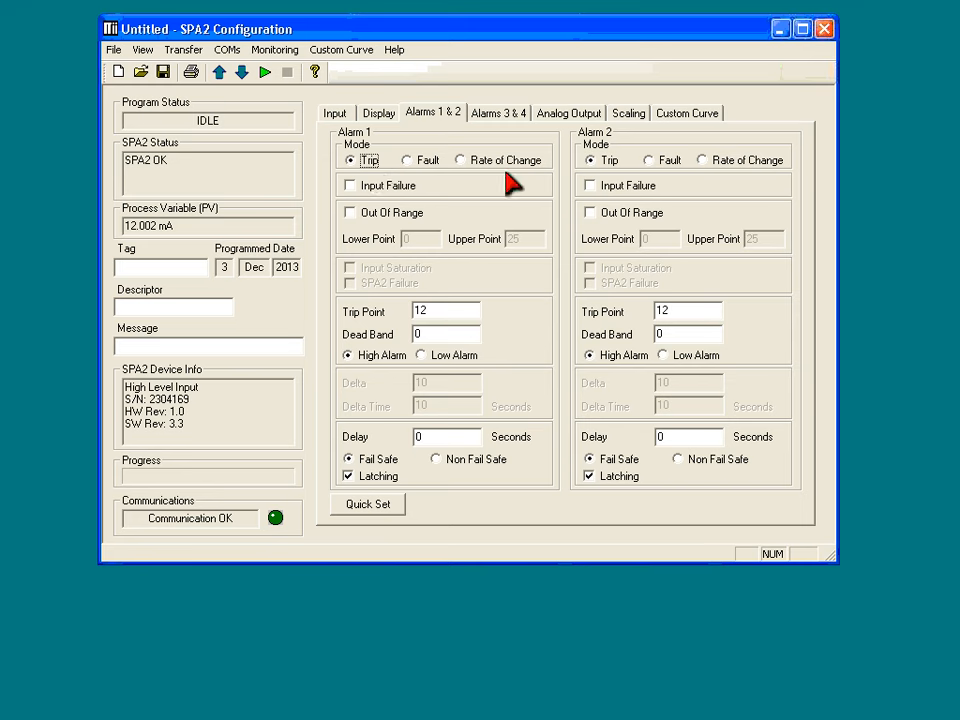
# Step: Try the Fault and Rate of Change modes for Alarm 1 and return it to Trip mode
pyautogui.click(407, 161)
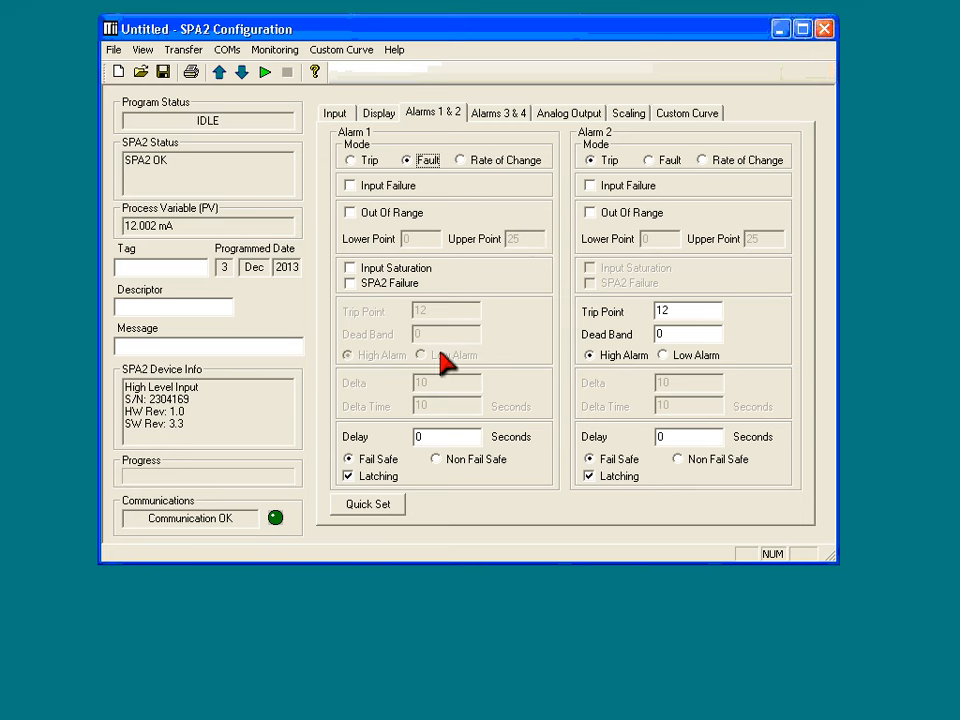
pyautogui.click(466, 163)
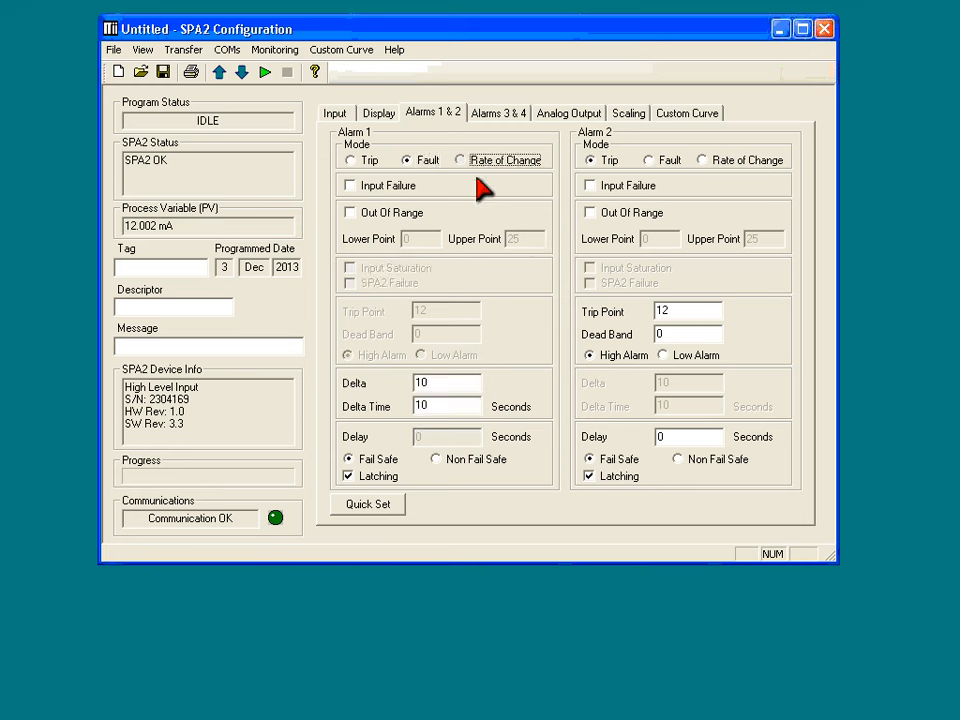
pyautogui.click(407, 161)
pyautogui.click(351, 161)
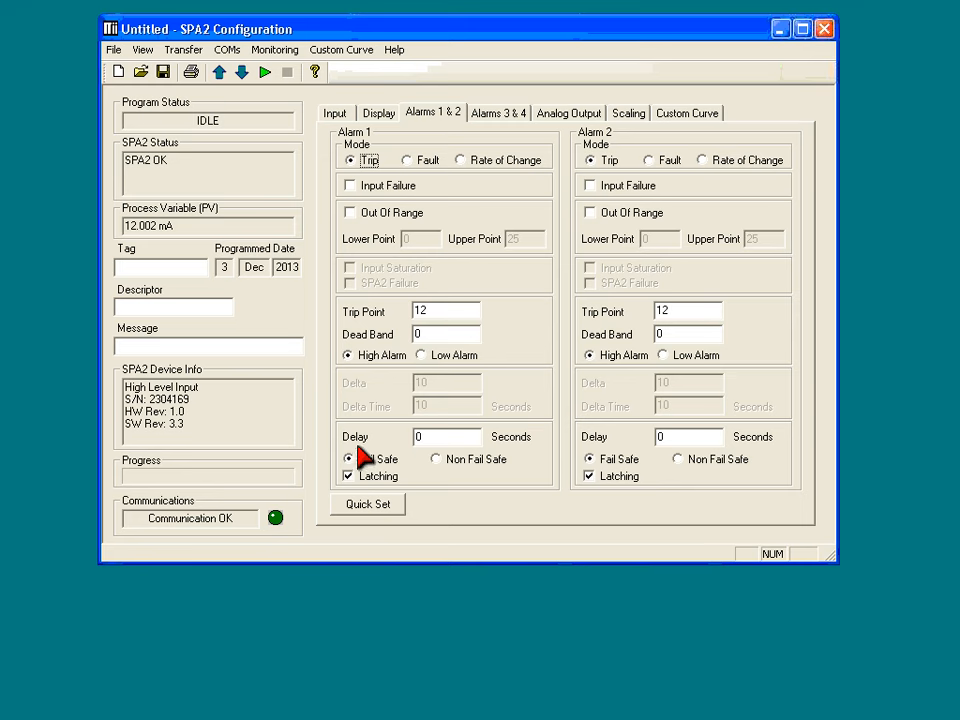
pyautogui.doubleClick(424, 437)
pyautogui.click(436, 438)
pyautogui.press('Tab')
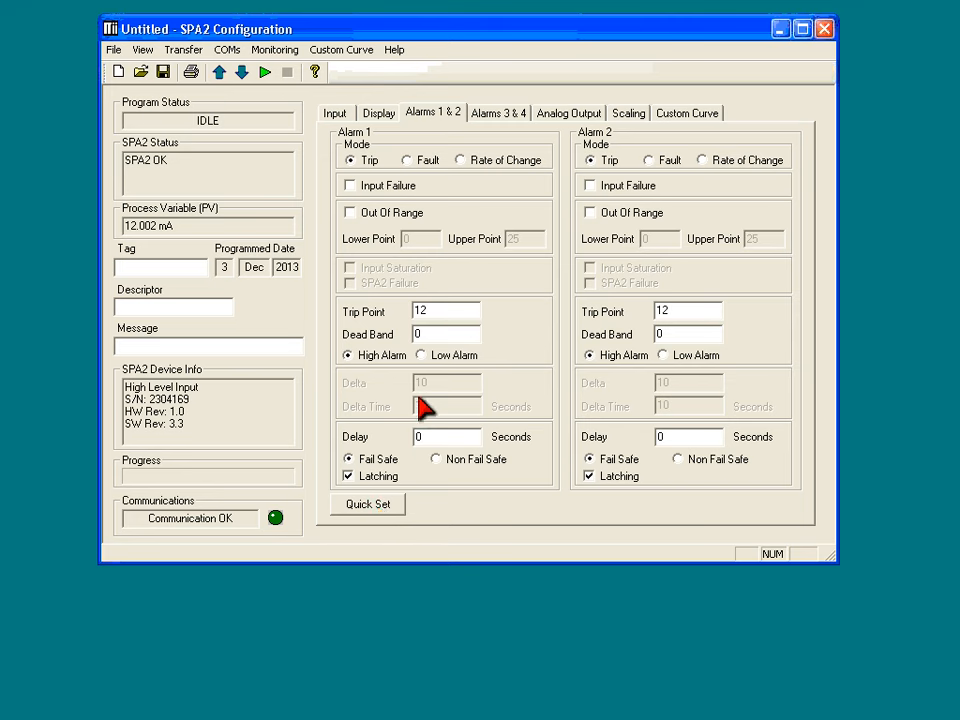
# Step: Set Alarm 1's Rate of Change delta to 5 and return the alarm's mode to Trip
pyautogui.click(410, 162)
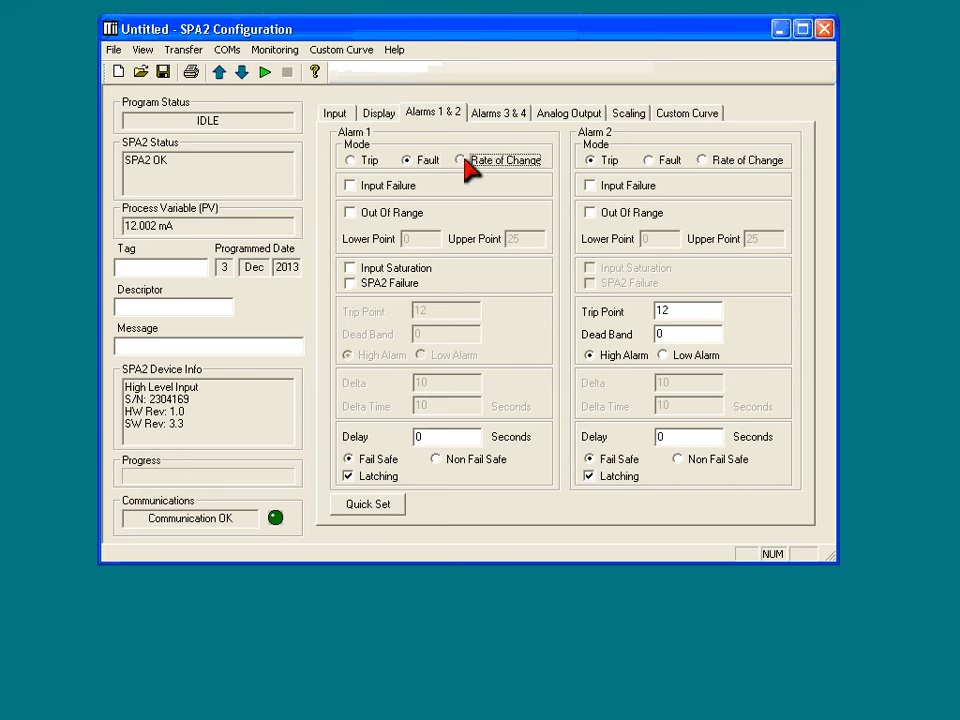
pyautogui.click(461, 161)
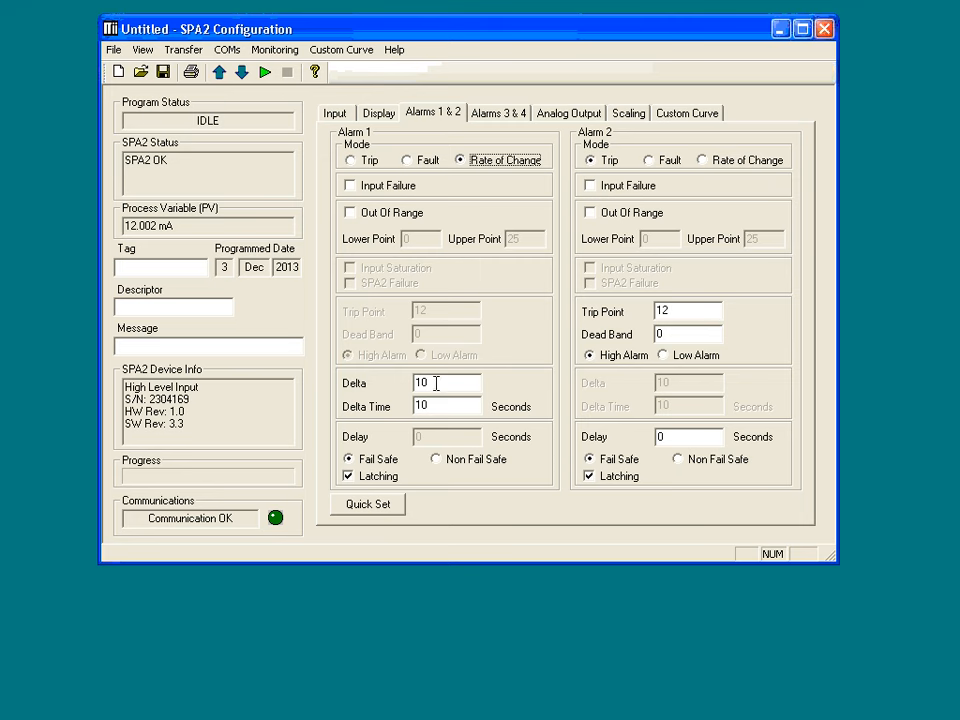
pyautogui.doubleClick(436, 383)
pyautogui.click(351, 161)
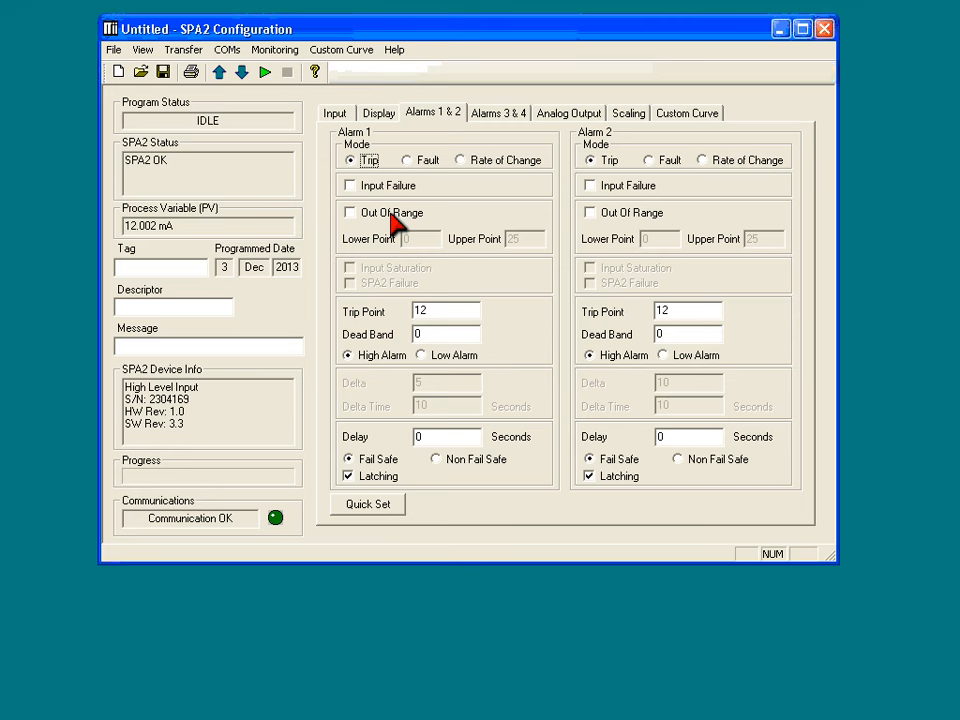
# Step: Enable Input Failure and Out Of Range for Alarm 1 in Trip mode and clear both again
pyautogui.click(350, 186)
pyautogui.click(350, 213)
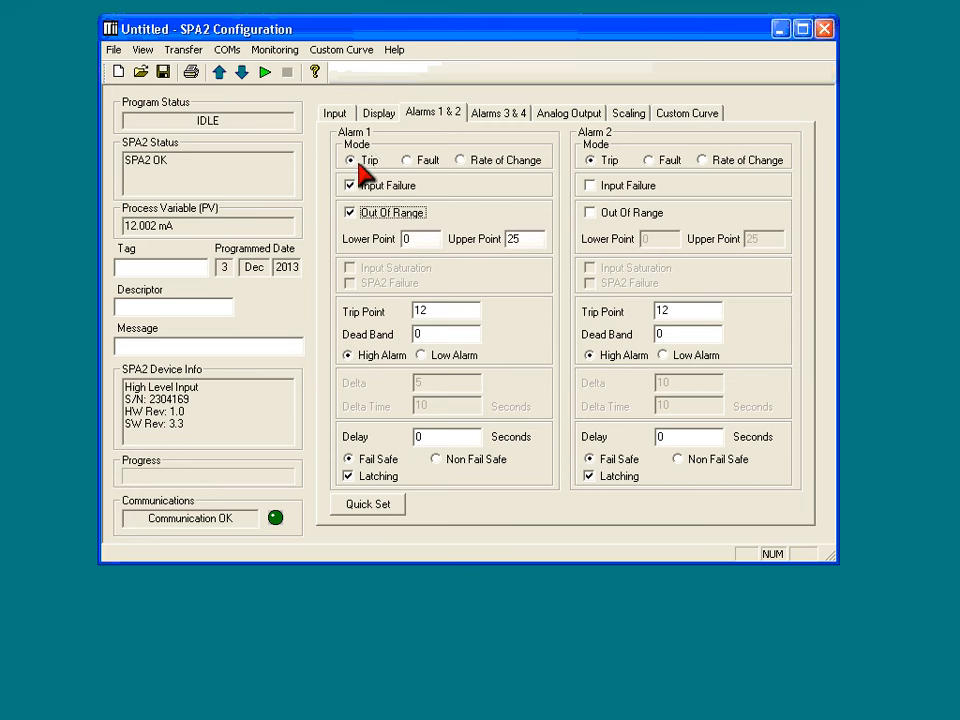
pyautogui.click(350, 213)
pyautogui.click(350, 186)
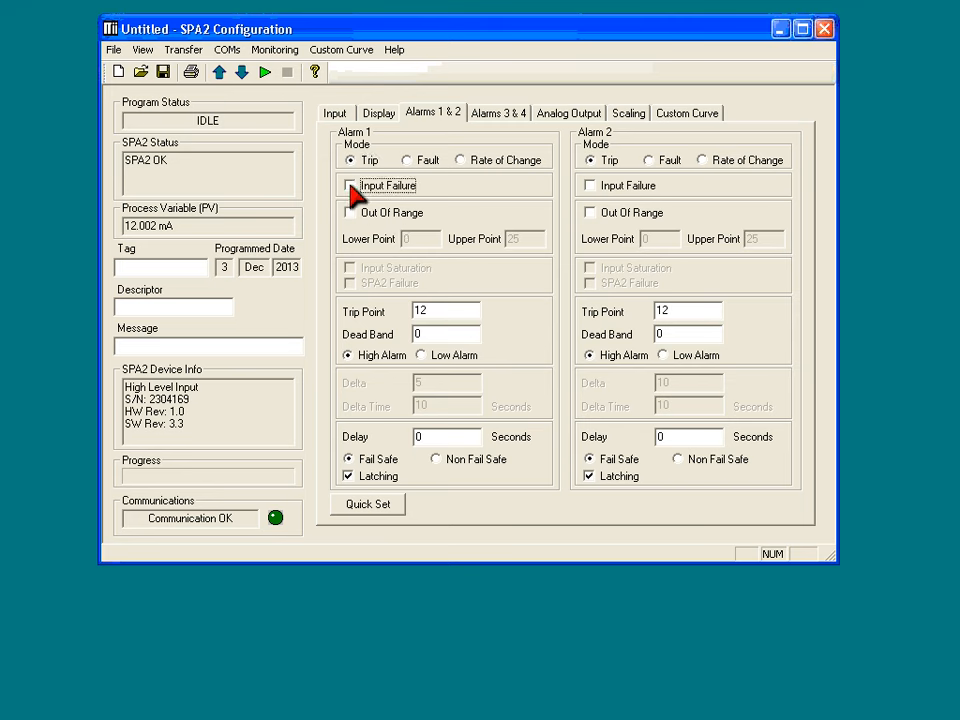
# Step: Try Input Failure and Out Of Range for Alarm 1 in Fault mode, clear both and return to Trip mode
pyautogui.click(420, 162)
pyautogui.click(358, 187)
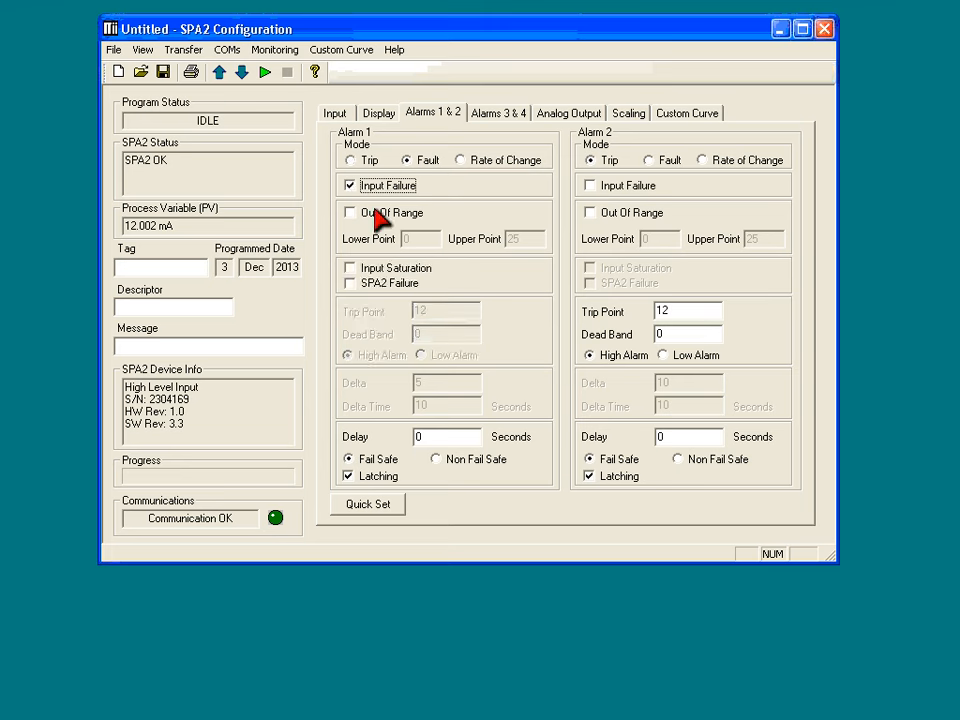
pyautogui.click(360, 214)
pyautogui.click(350, 186)
pyautogui.click(350, 213)
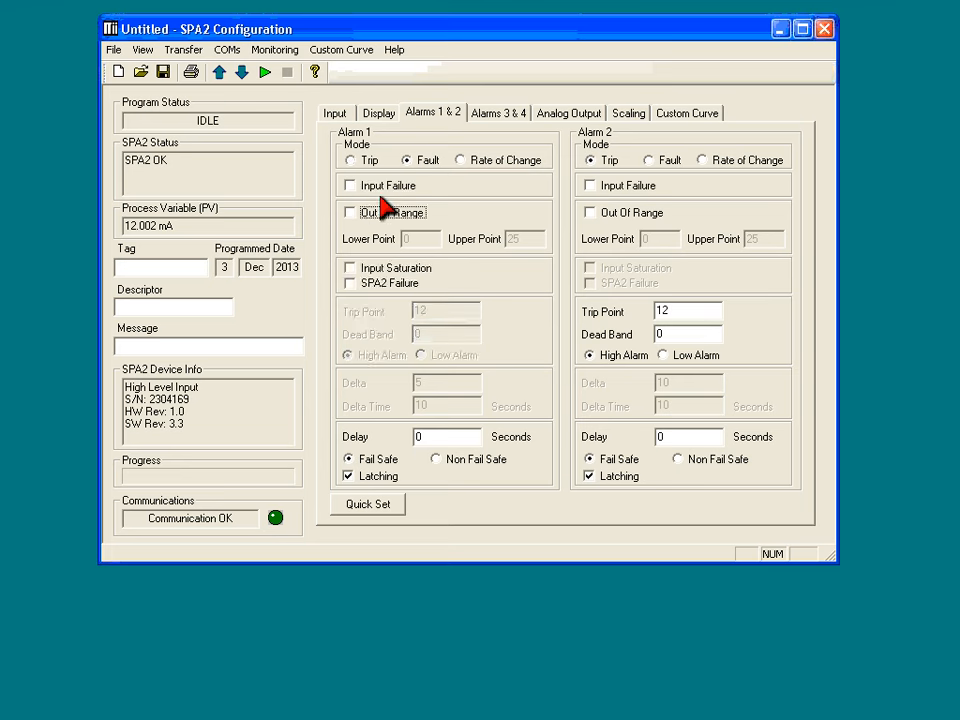
pyautogui.click(350, 160)
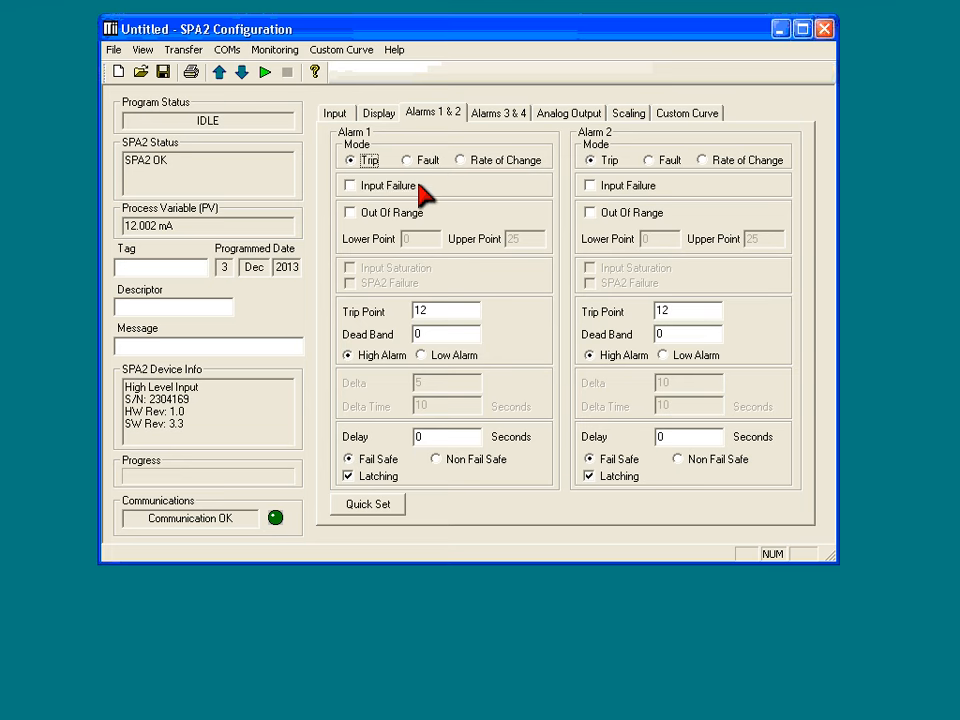
# Step: Turn Input Failure and Out Of Range on and off again for Alarm 1 in Trip mode
pyautogui.click(355, 187)
pyautogui.click(356, 213)
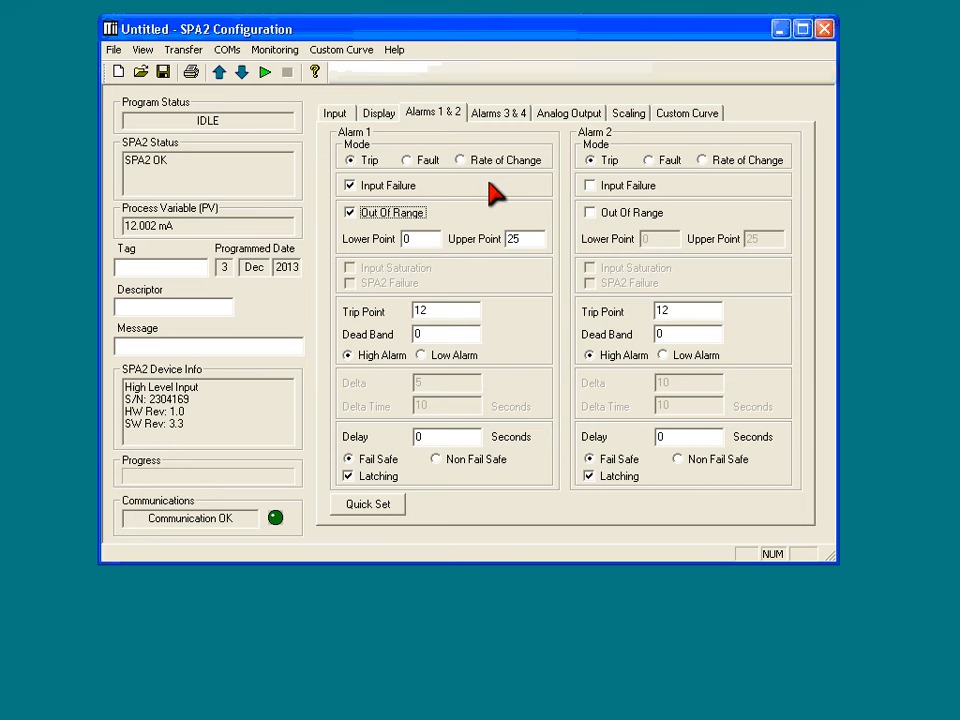
pyautogui.click(350, 185)
pyautogui.click(352, 210)
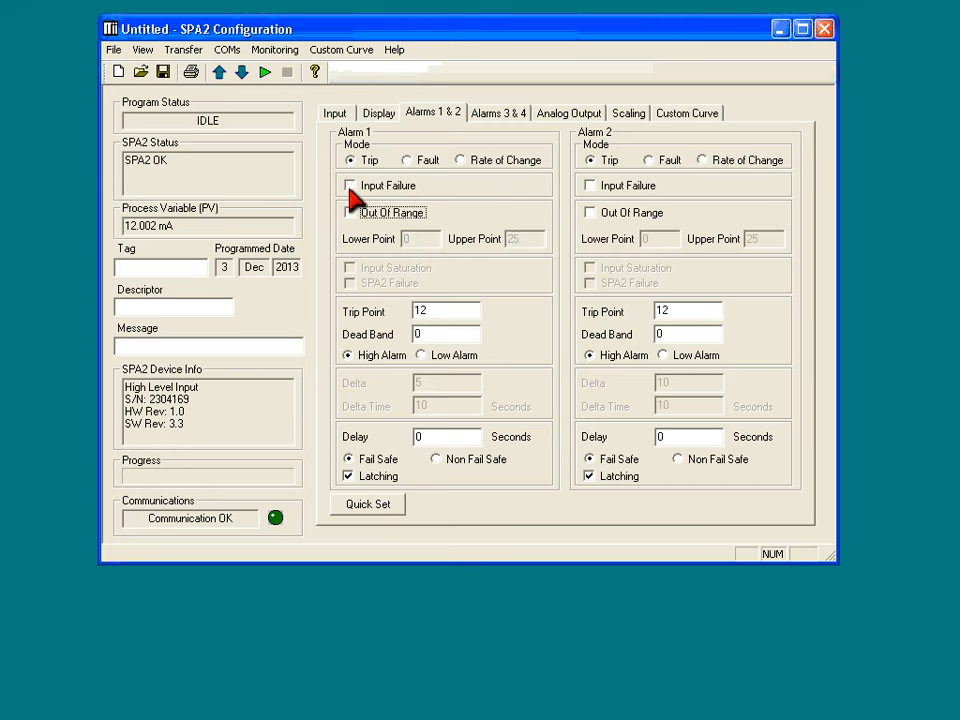
# Step: Enable Alarm 1's Input Failure and Out Of Range options, check the input range settings, and clear both options
pyautogui.click(352, 190)
pyautogui.click(350, 212)
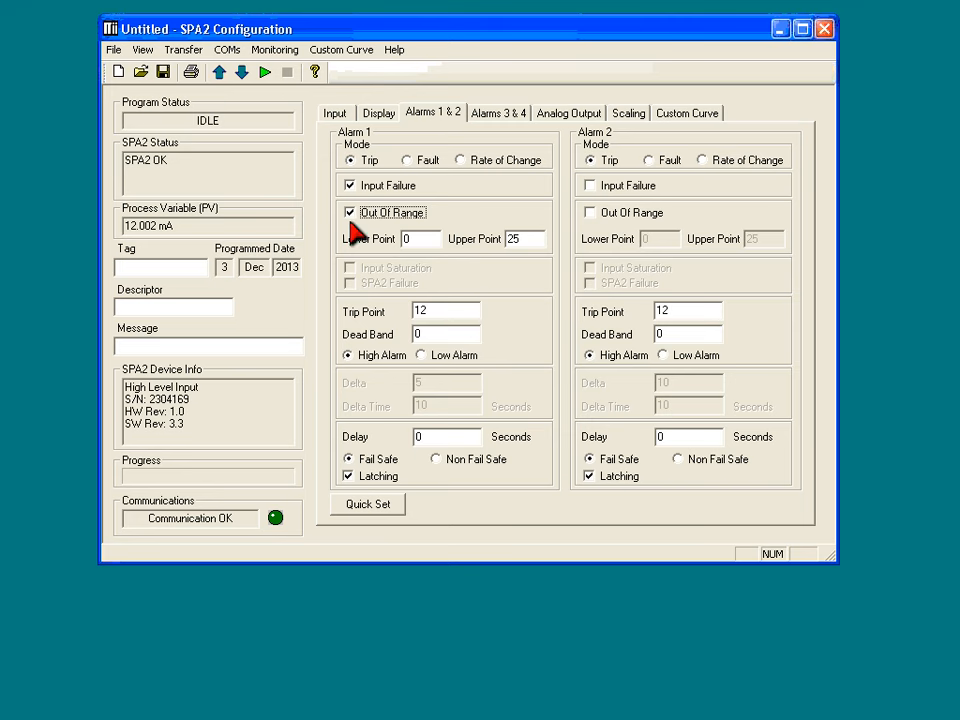
pyautogui.click(334, 112)
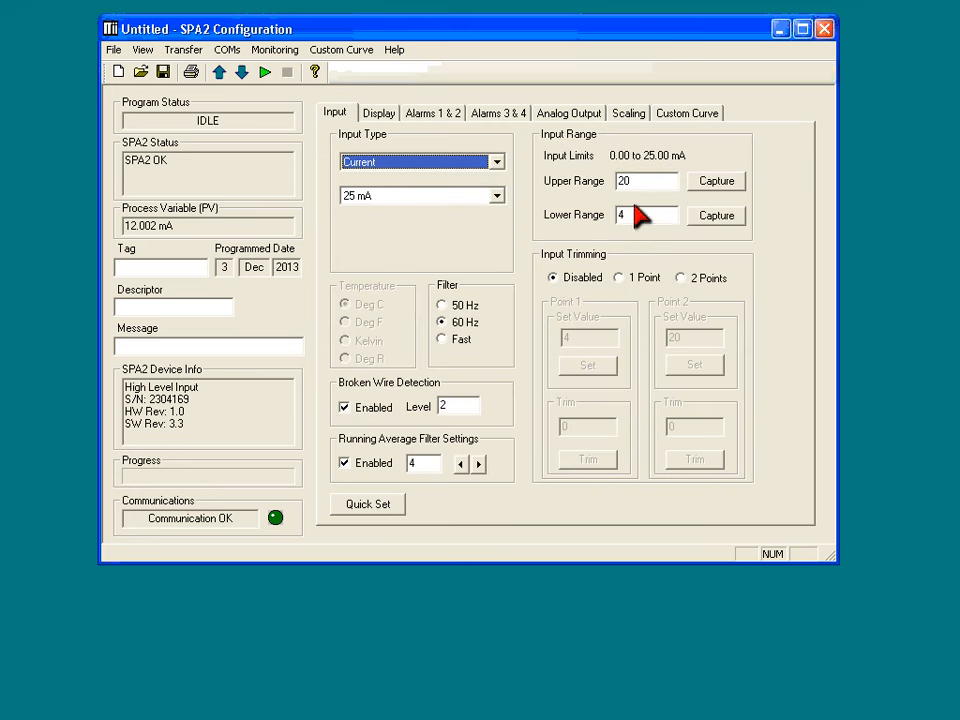
pyautogui.click(432, 113)
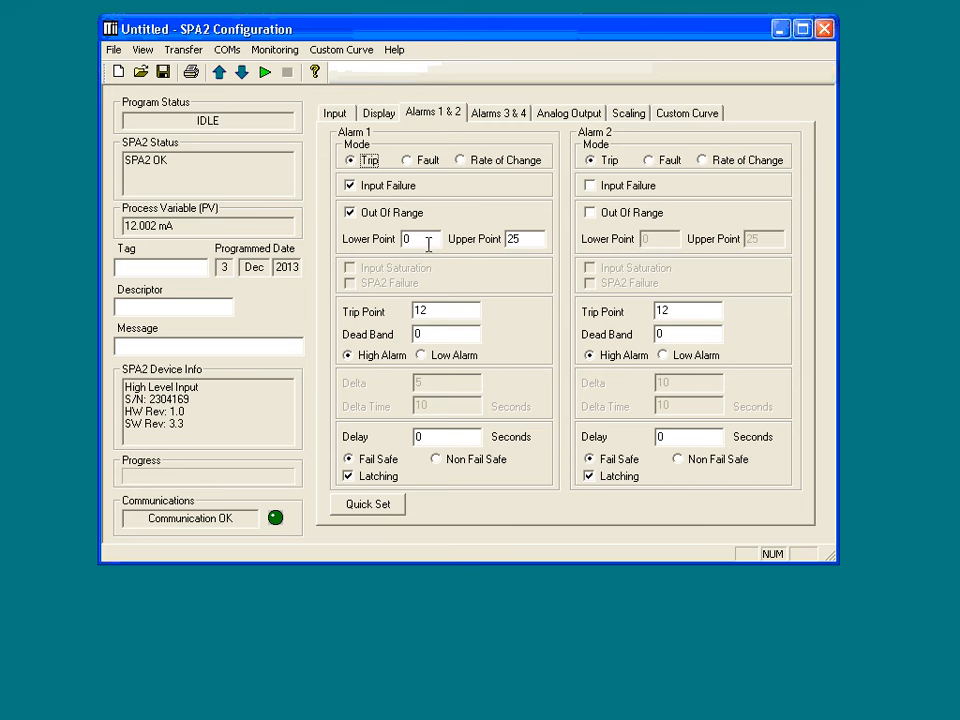
pyautogui.click(350, 212)
pyautogui.click(350, 186)
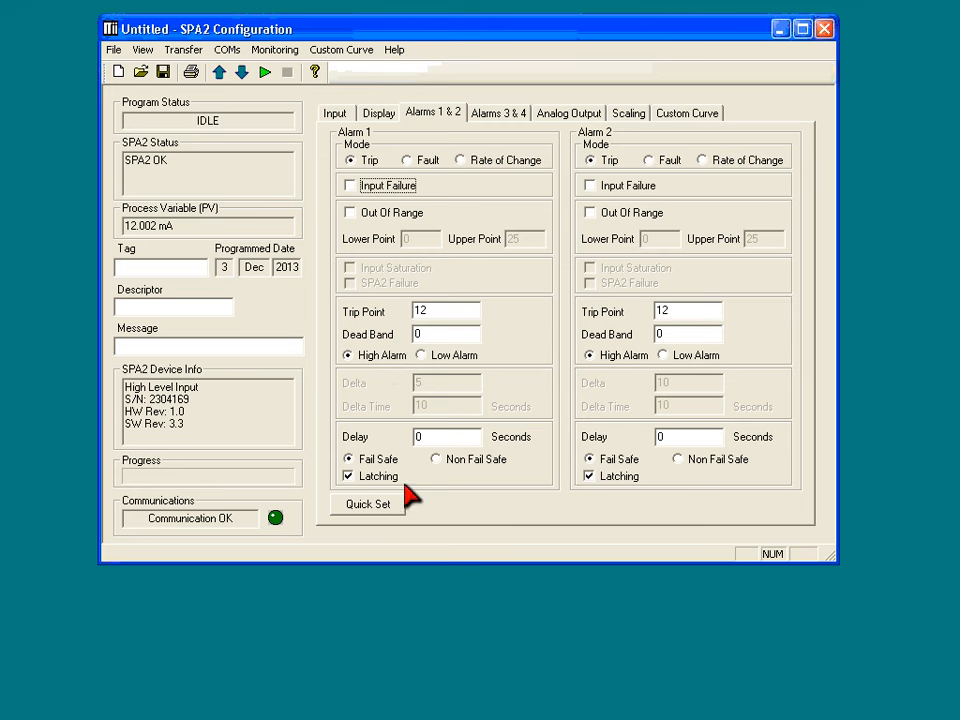
# Step: Send the alarm settings to the SPA2 with Quick Set and confirm changing its alarm configuration
pyautogui.click(370, 505)
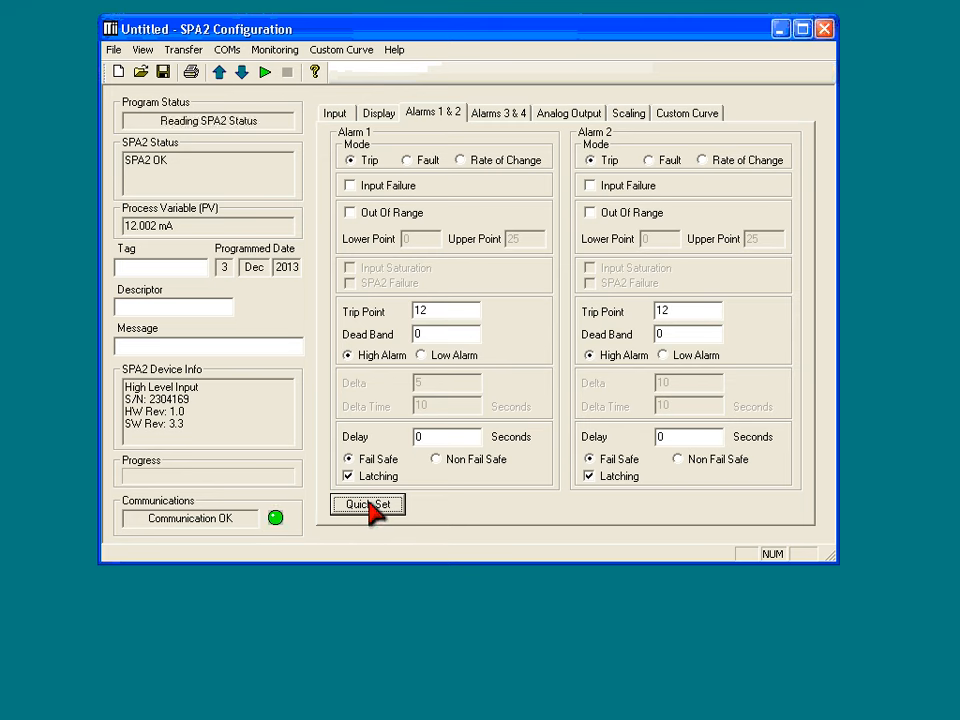
pyautogui.click(442, 348)
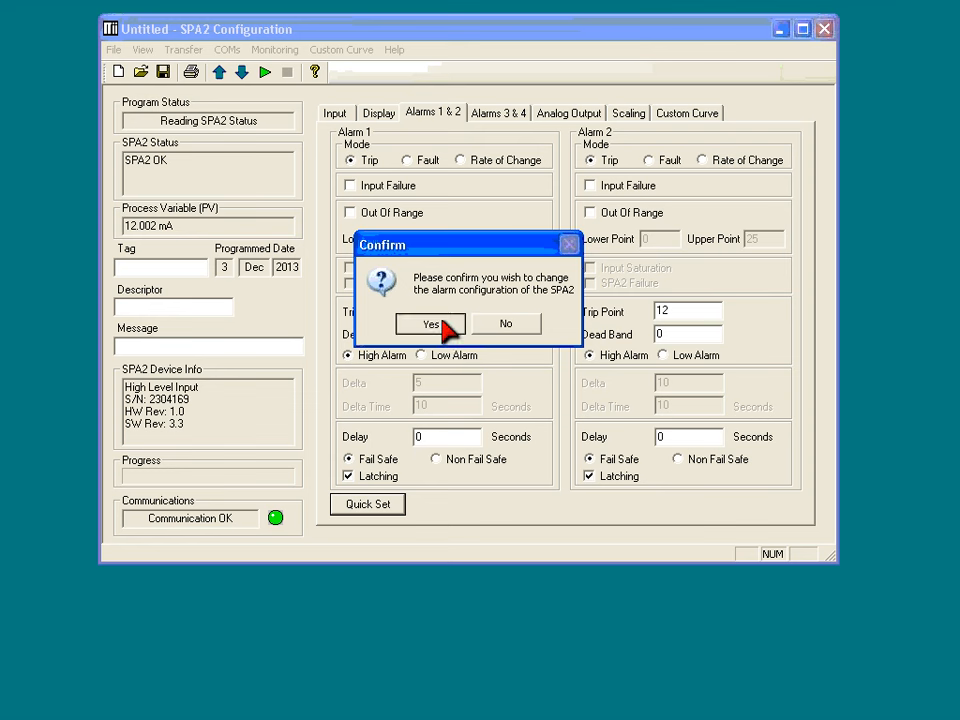
pyautogui.click(443, 322)
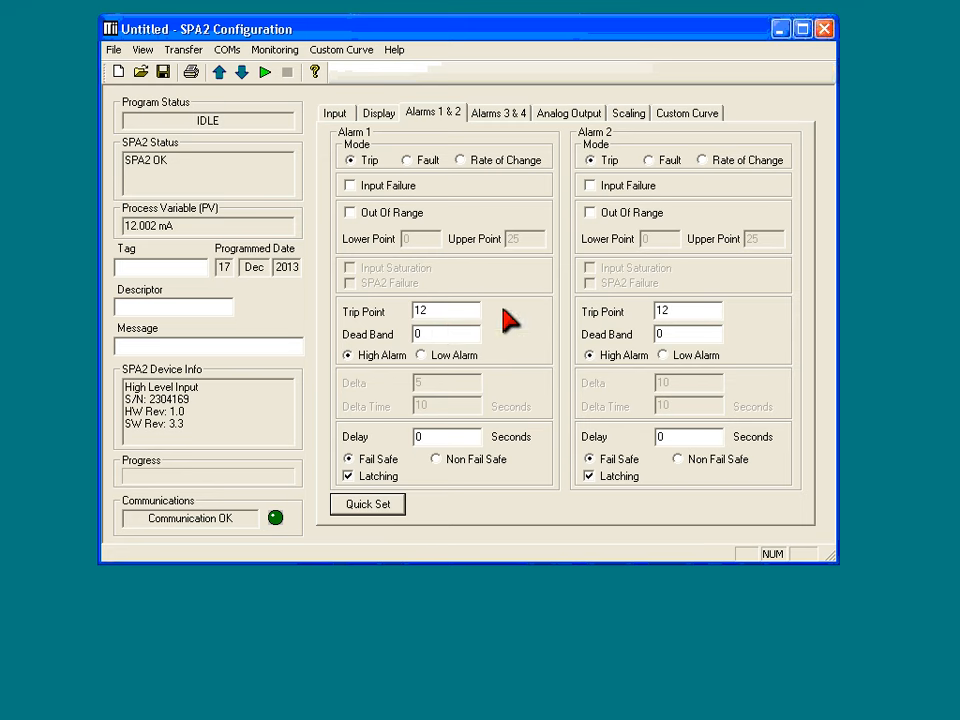
# Step: Review the Alarm 3 and 4 settings and the analog output settings, and return to Alarms 1 and 2
pyautogui.click(498, 112)
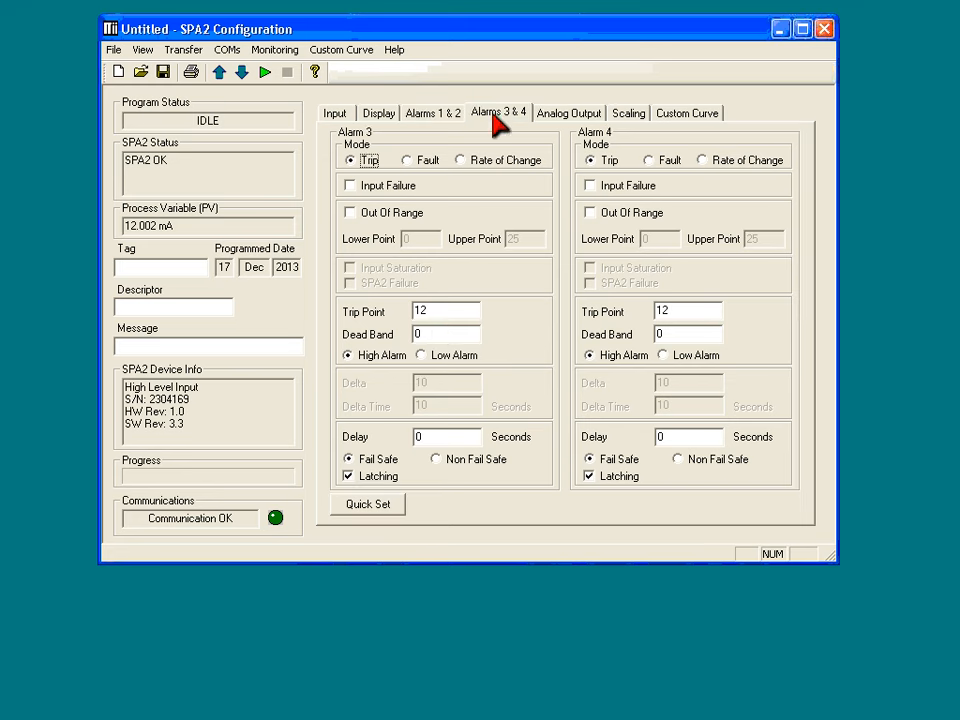
pyautogui.click(436, 114)
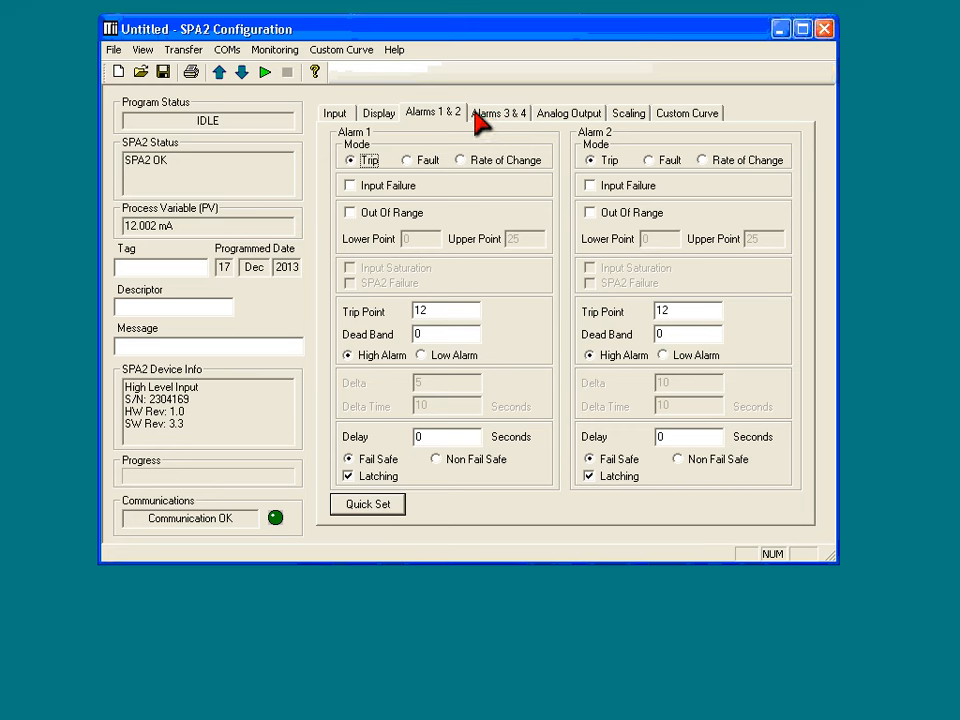
pyautogui.click(506, 117)
pyautogui.click(460, 116)
pyautogui.click(441, 333)
pyautogui.click(566, 115)
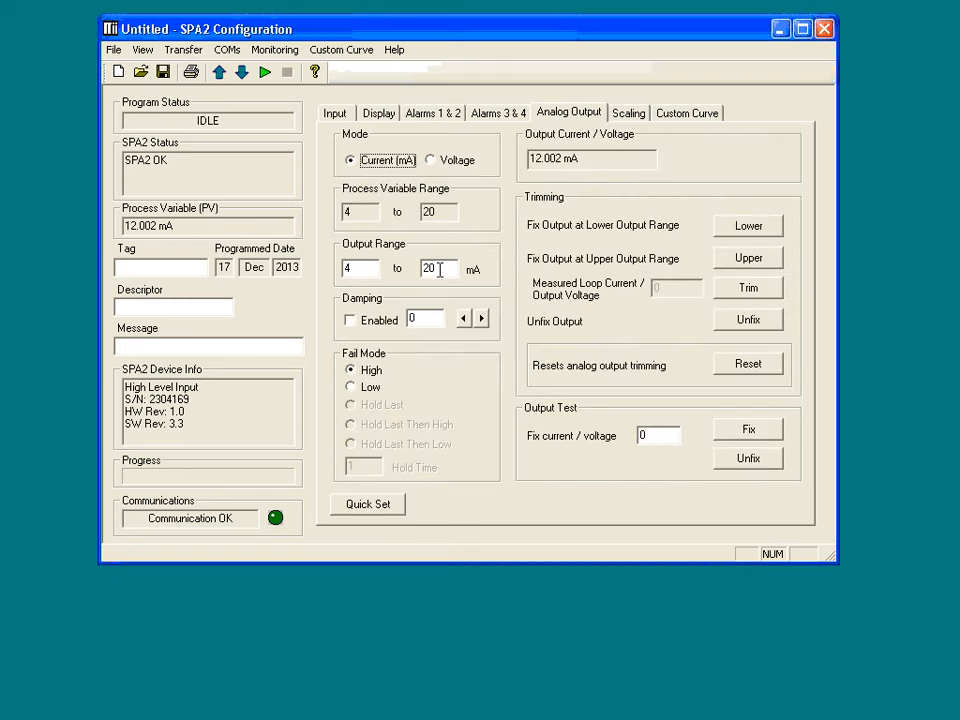
pyautogui.click(436, 114)
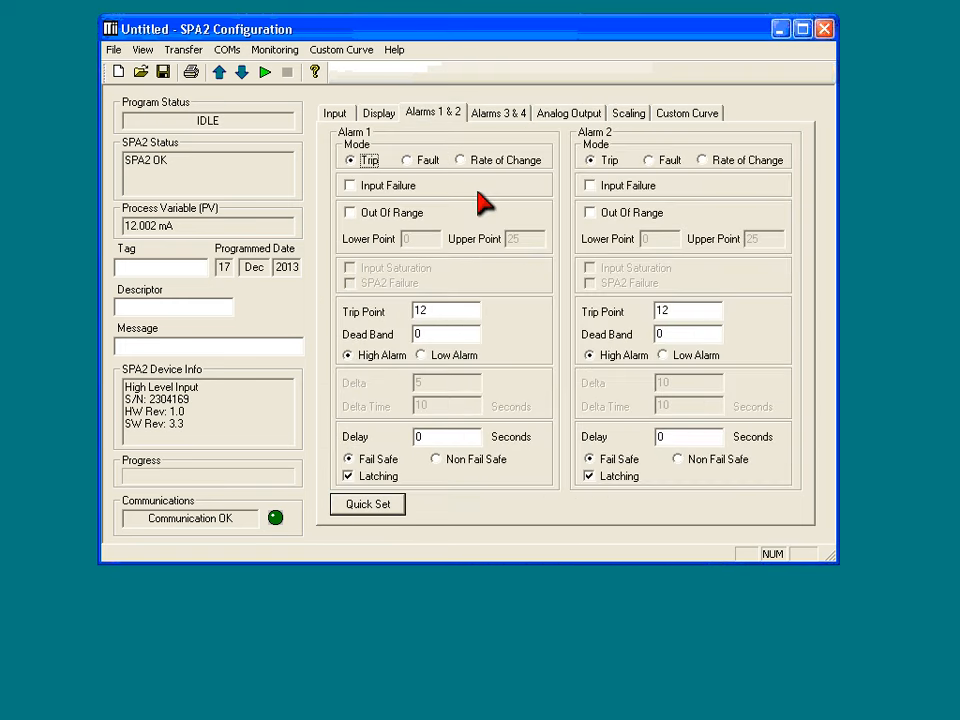